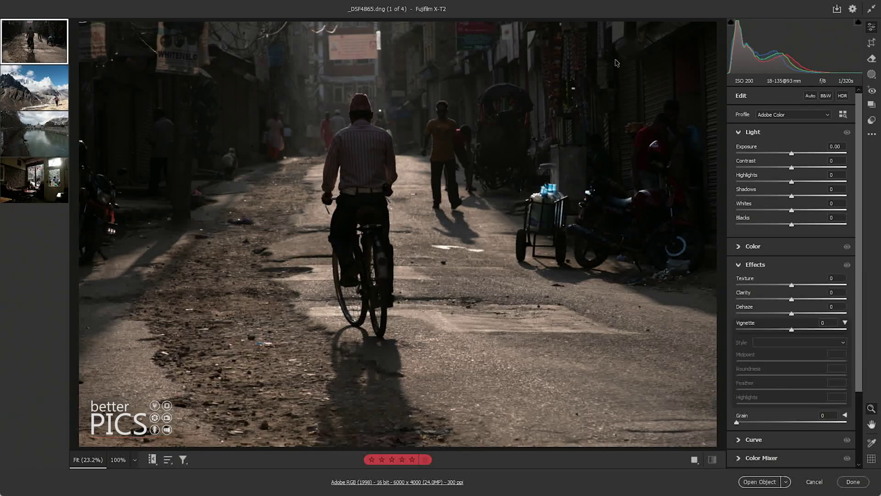
- Compare Adaptive B&W and Adobe Monochrome on the cyclist photo twice, settling on Adobe Monochrome
click(815, 116)
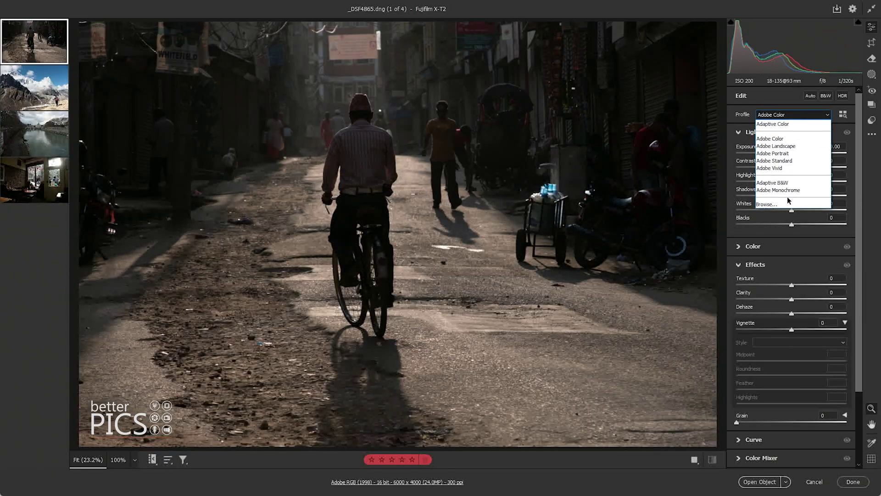
click(791, 183)
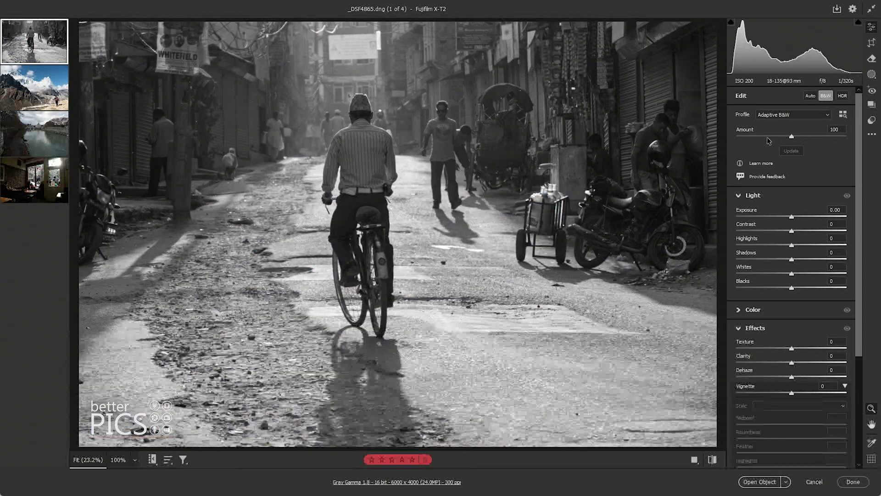
click(794, 117)
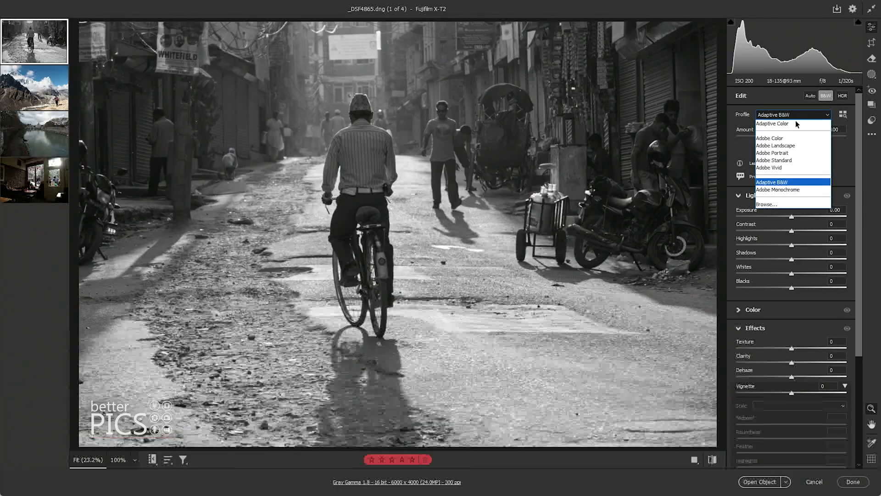
click(784, 190)
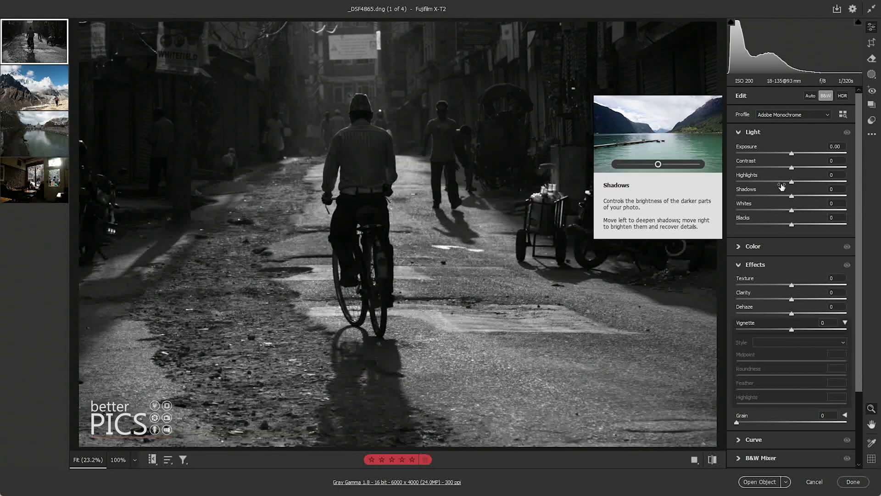
click(807, 116)
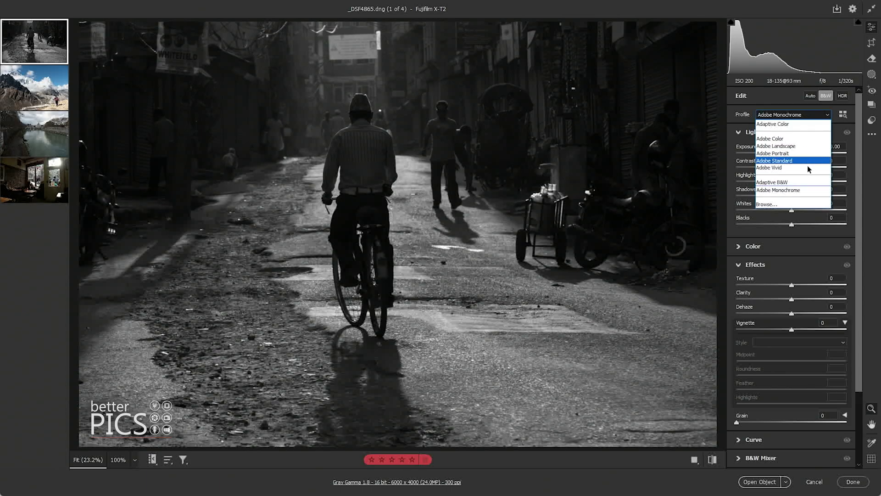
click(803, 182)
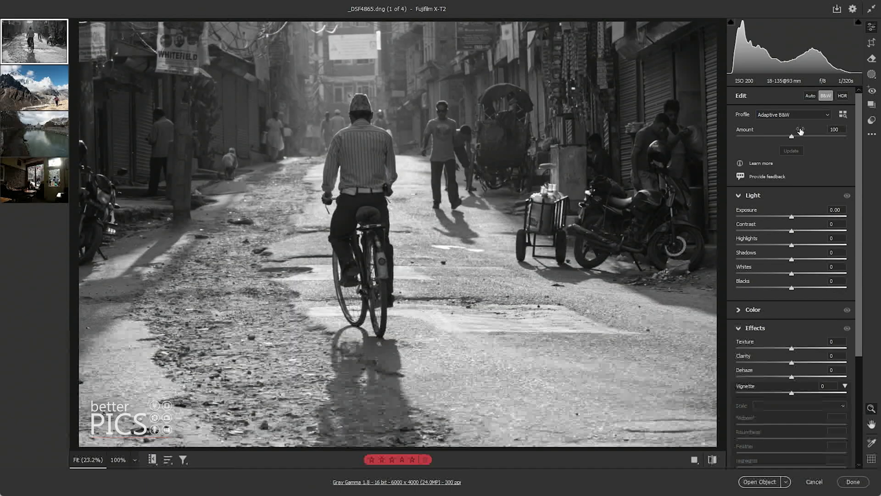
click(801, 115)
click(792, 190)
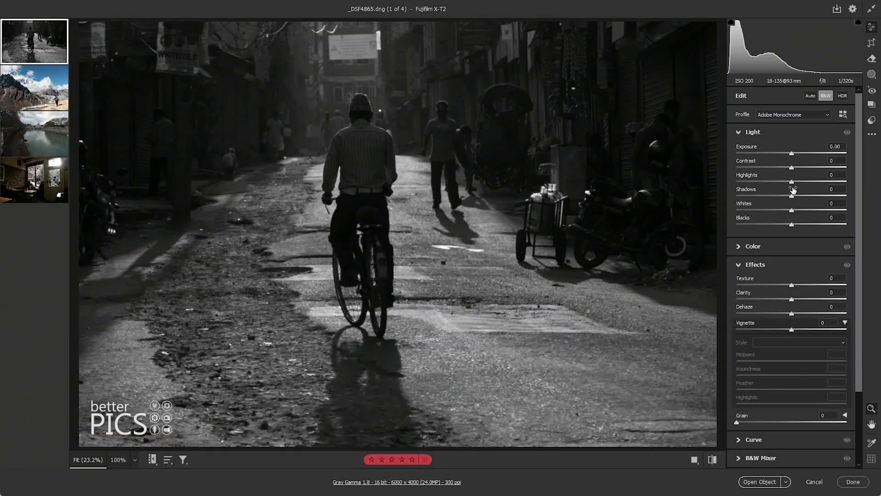
- Apply the Adaptive B&W profile to the cyclist photo, keeping its default Amount of 100
click(810, 119)
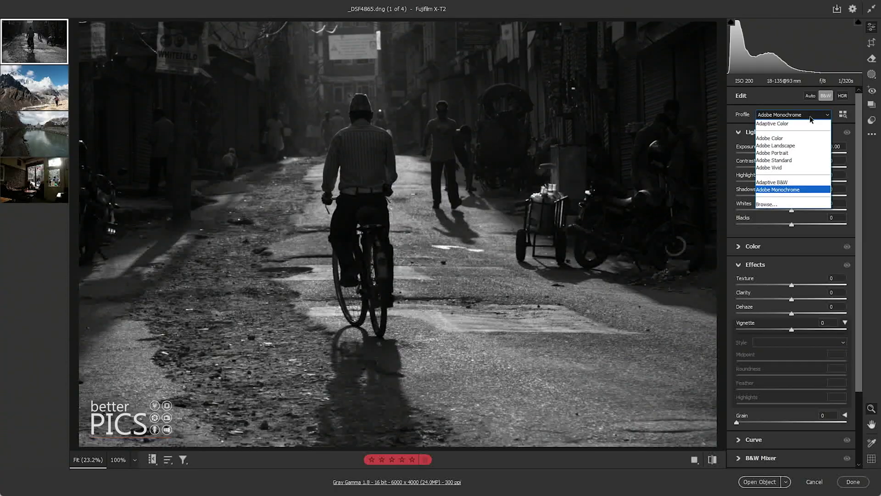
click(789, 182)
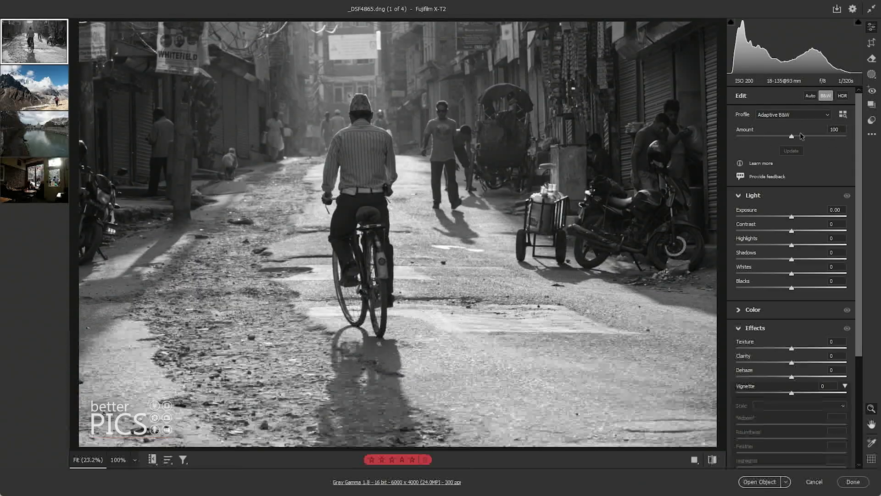
- Try other Adaptive B&W Amounts on the cyclist photo, then reset Amount to the default 100
mouse_move(793, 134)
mouse_down()
mouse_move(836, 133)
mouse_move(756, 130)
mouse_move(822, 135)
mouse_move(787, 143)
mouse_up()
mouse_move(785, 137)
mouse_down()
mouse_move(862, 143)
mouse_move(758, 143)
mouse_move(836, 142)
mouse_move(788, 139)
mouse_up()
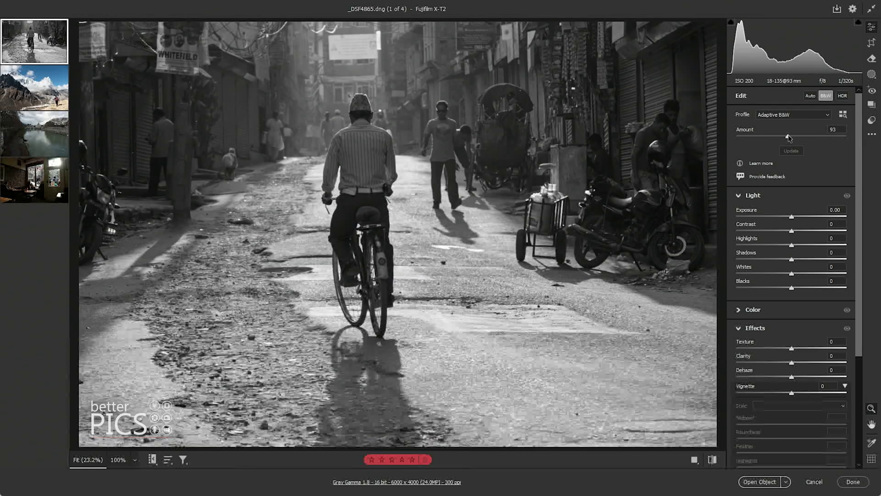
double_click(788, 137)
- Compare Adobe Monochrome with Adaptive B&W at Amount 0, ending on Adobe Monochrome
click(804, 115)
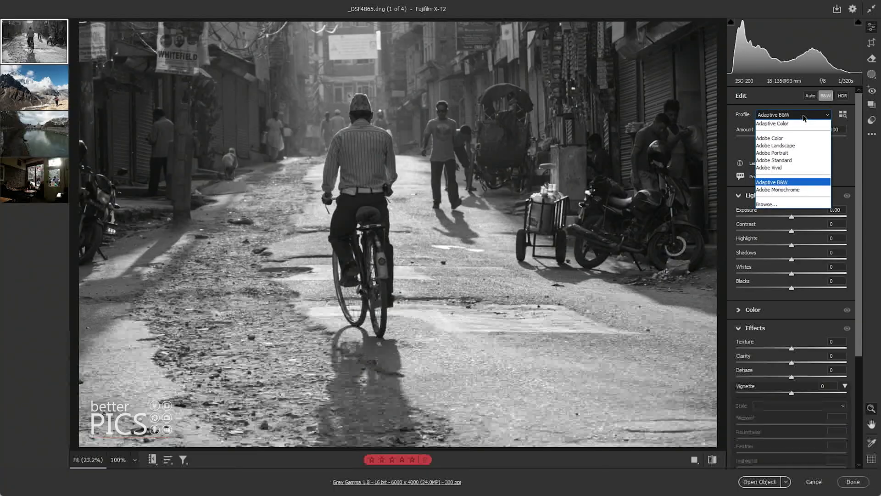
click(797, 190)
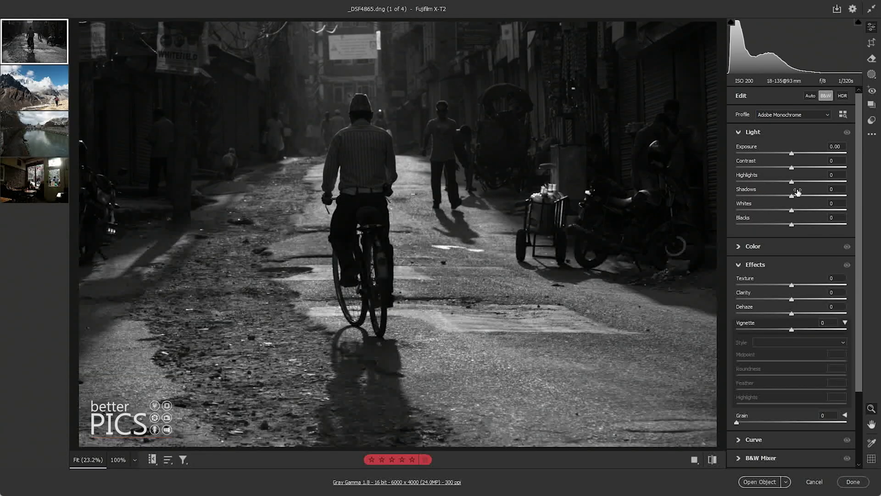
click(791, 115)
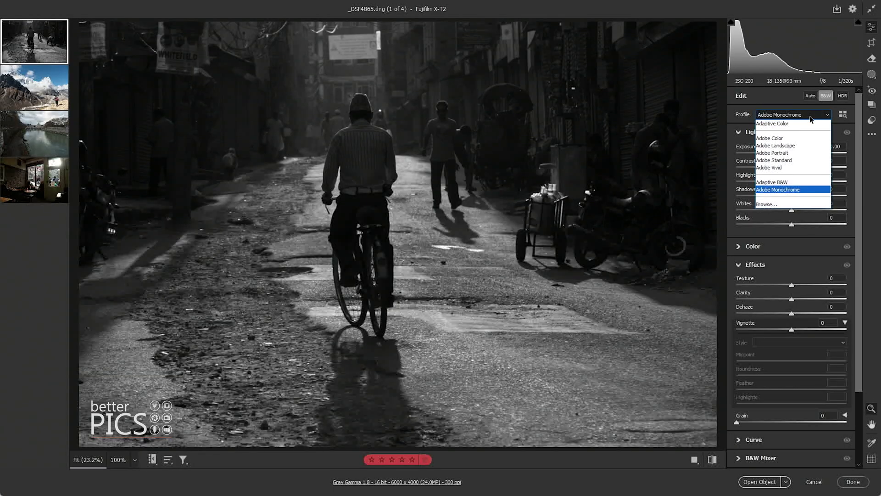
click(797, 182)
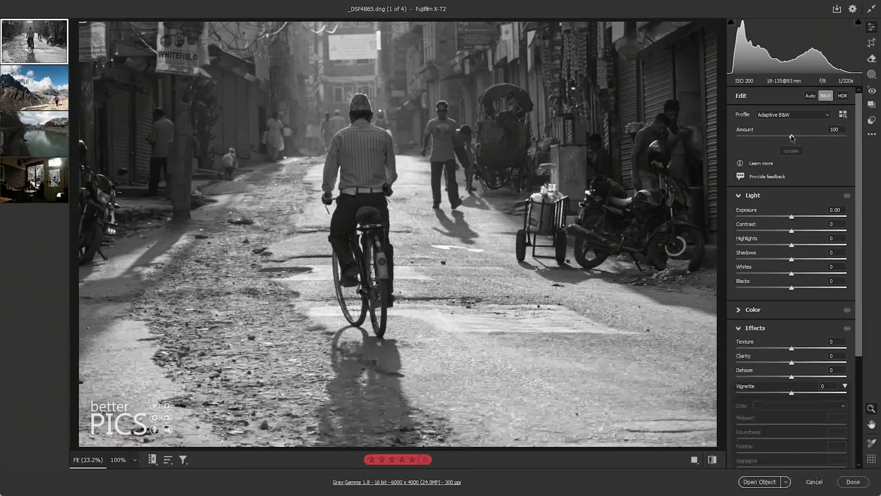
drag(791, 138, 733, 146)
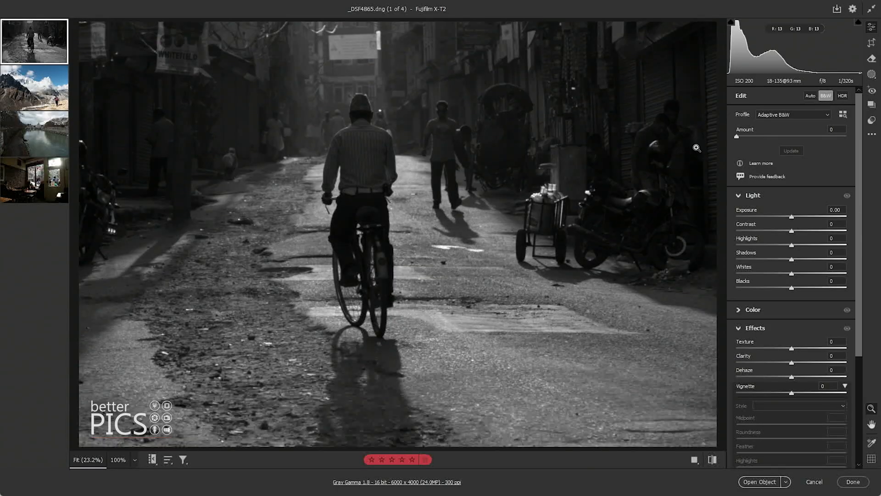
click(784, 116)
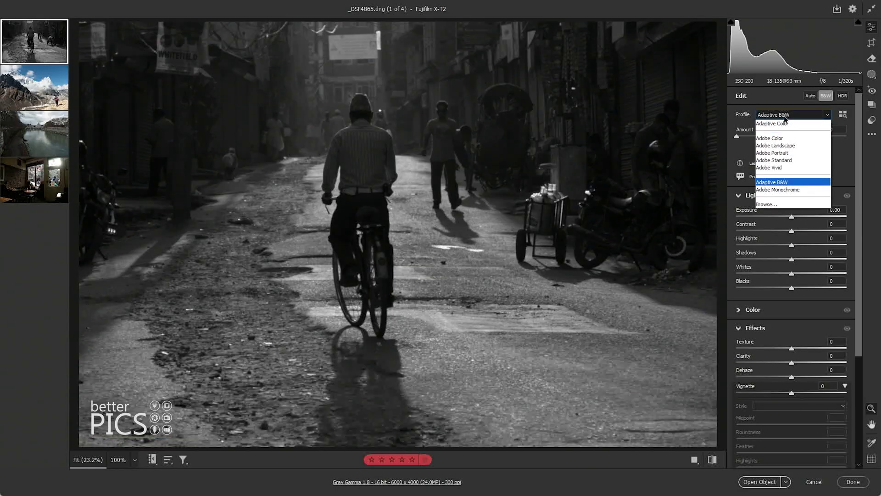
click(781, 190)
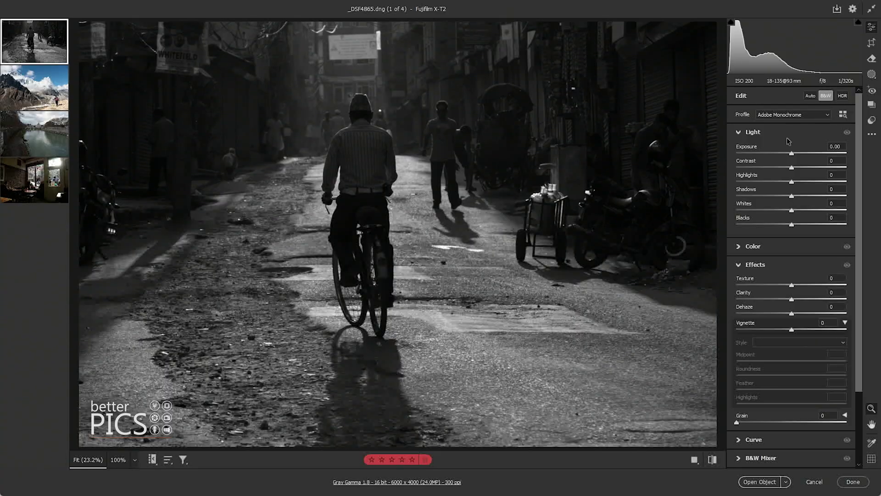
- Undo, select the mountain photo _DSF6733.RAF, try Adobe Monochrome, then apply Adaptive B&W at Amount 100
key(ctrl+z)
click(52, 90)
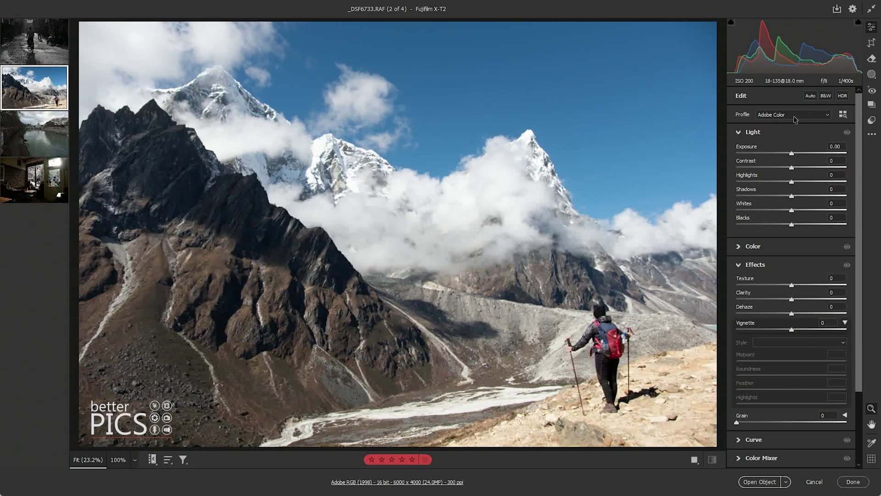
click(795, 119)
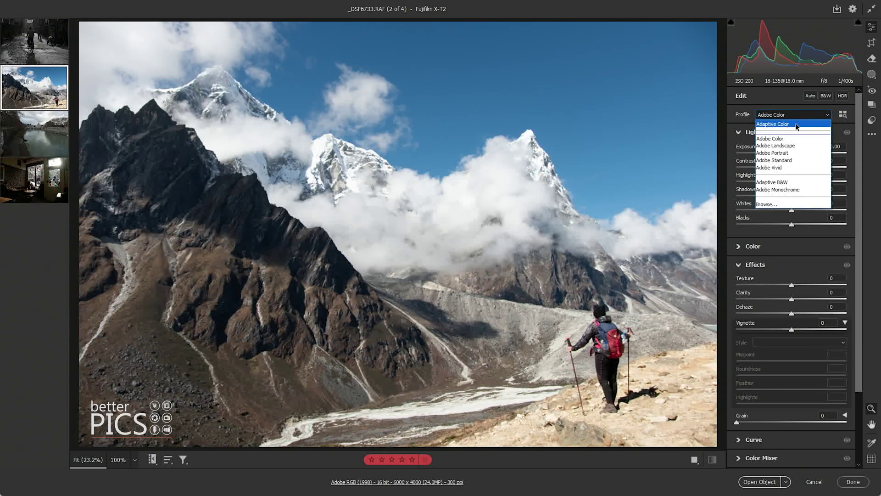
click(799, 122)
click(801, 122)
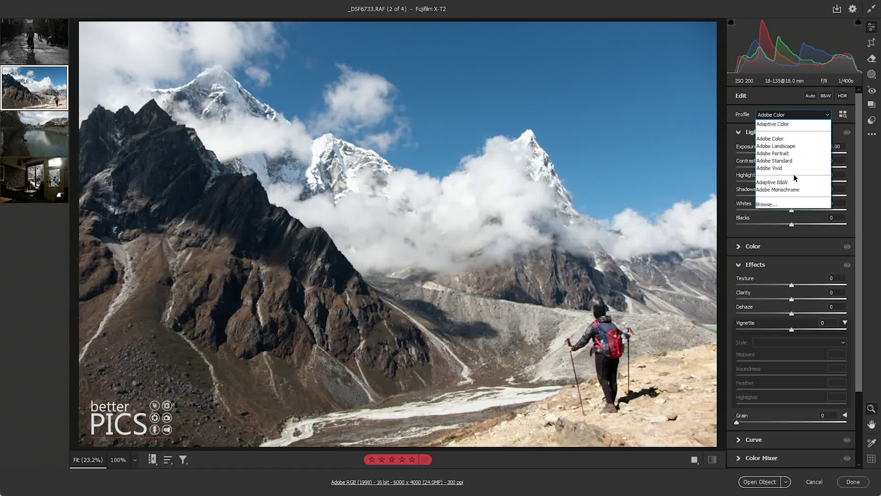
click(795, 191)
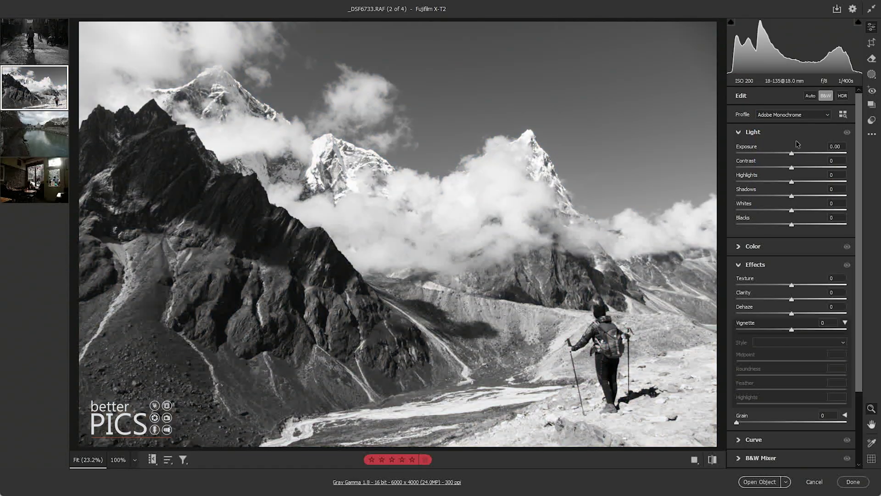
click(815, 118)
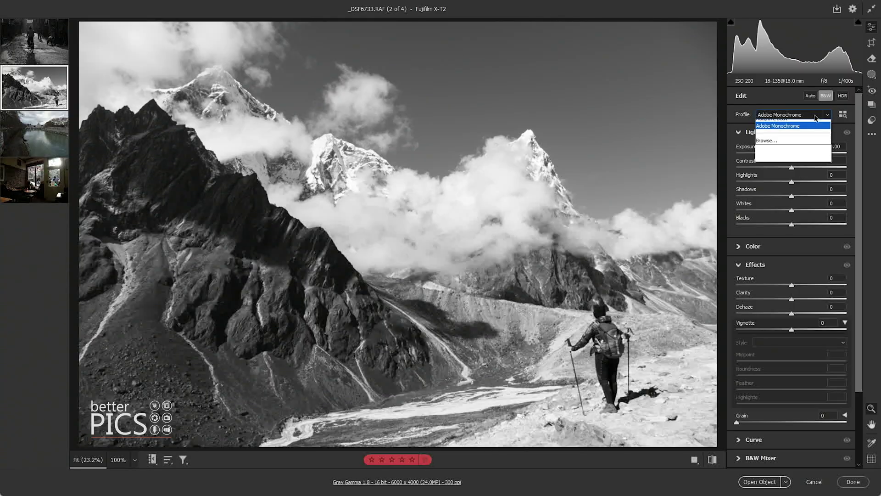
click(812, 183)
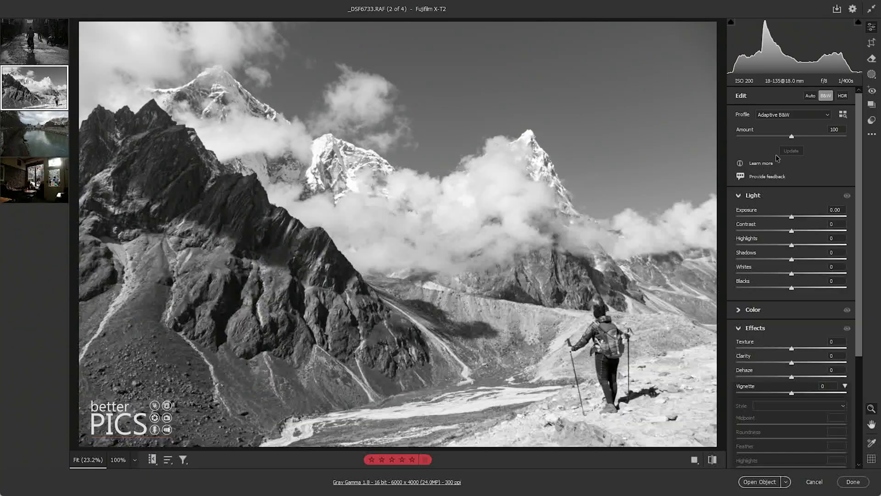
- Lower the mountain photo's Adaptive B&W Amount and compare it against Adobe Monochrome
drag(791, 136, 723, 147)
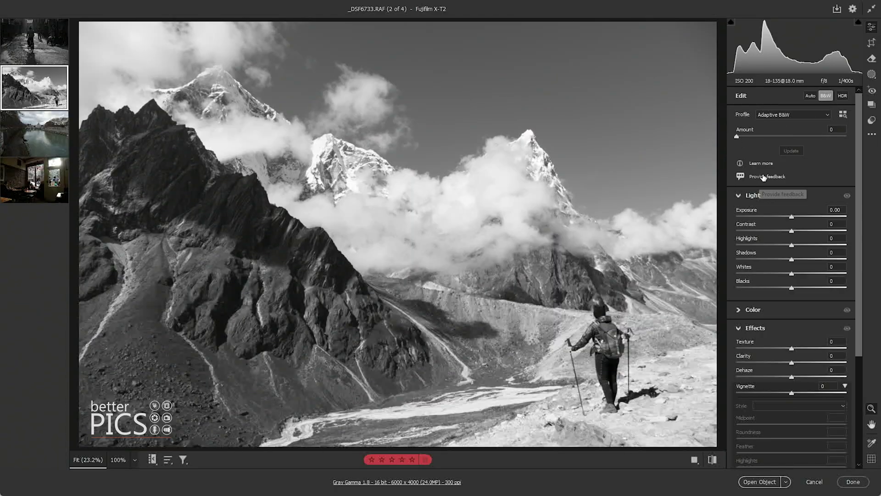
click(785, 114)
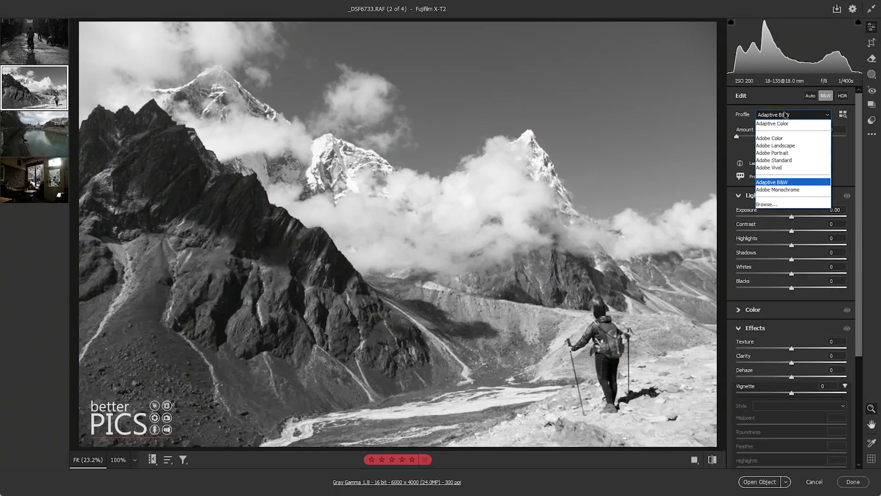
click(780, 189)
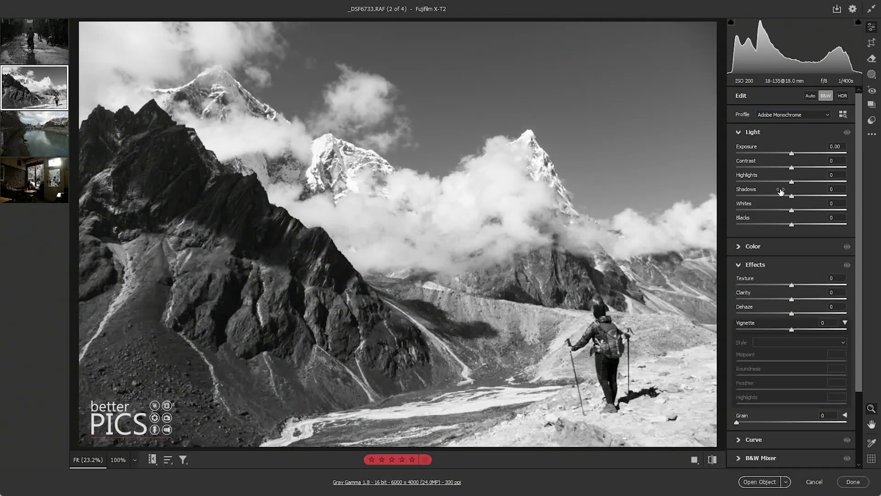
mouse_move(778, 191)
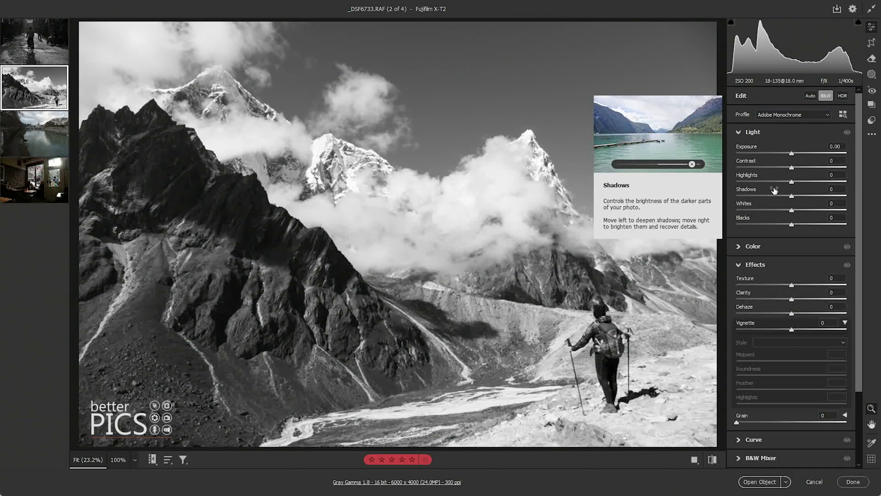
click(811, 116)
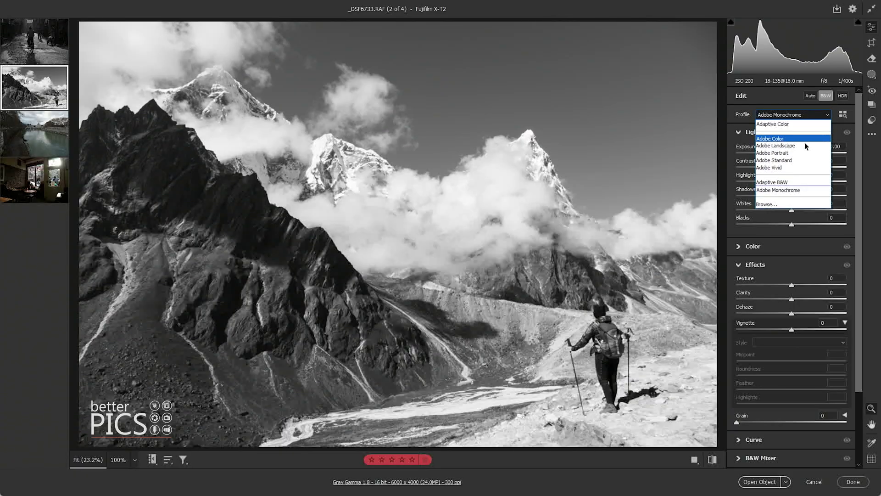
click(799, 183)
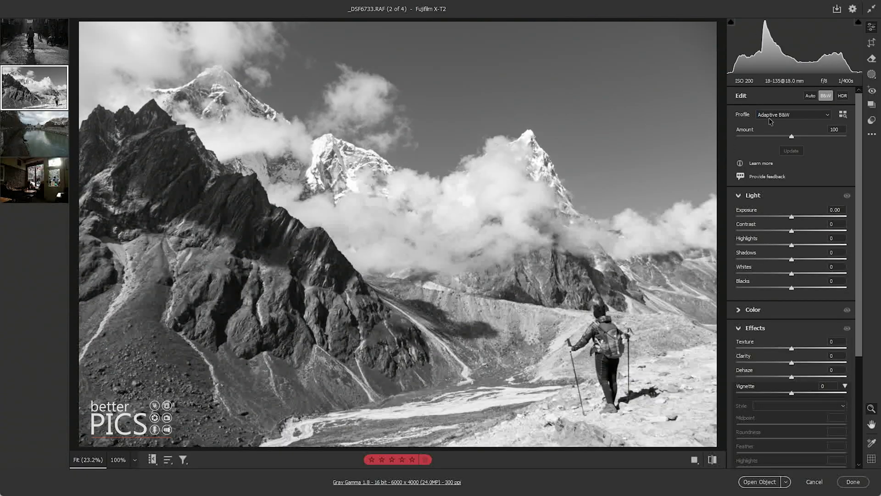
- Settle the mountain photo on Adobe Monochrome, check it at 100%, then open ITALY 19_0656.RAF
click(789, 116)
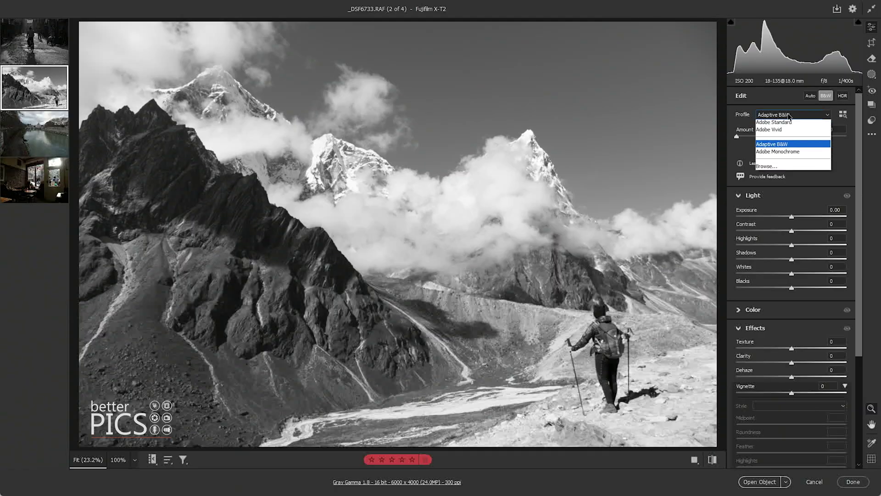
click(786, 189)
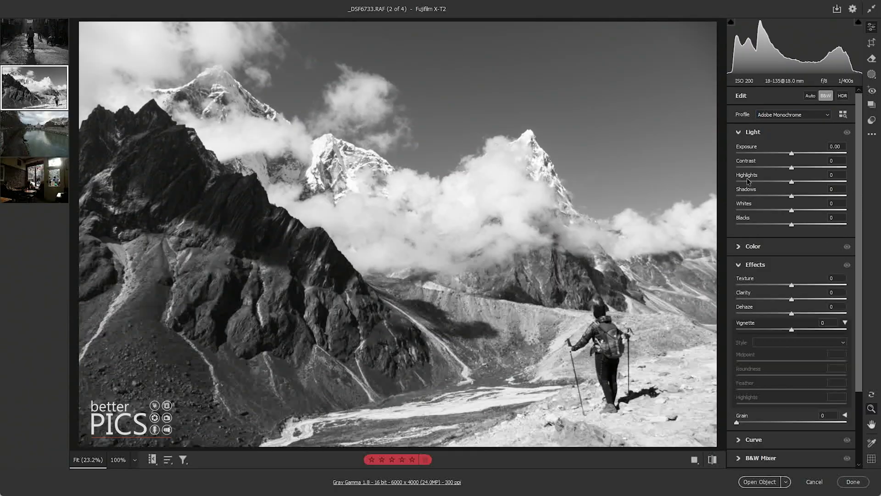
click(85, 141)
click(75, 141)
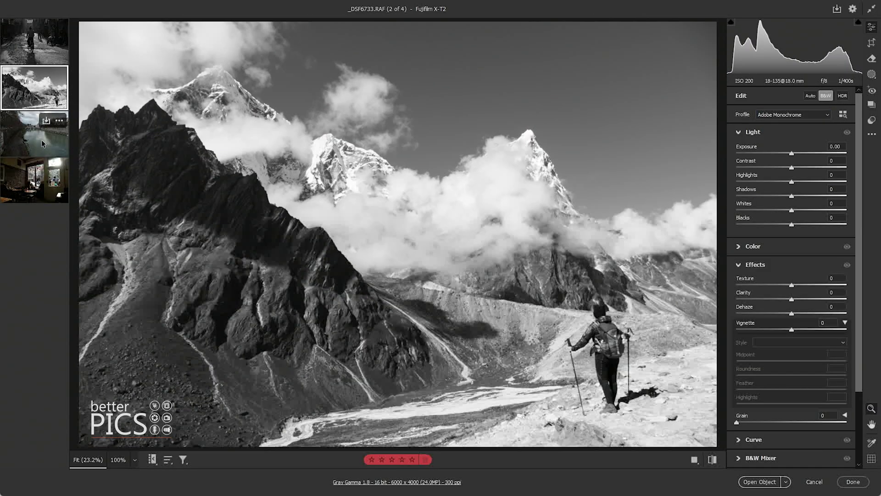
click(41, 142)
- Try Adaptive B&W on the river photo, keep Adobe Monochrome, then load café photo SCOT 19_0461.RAF
click(801, 114)
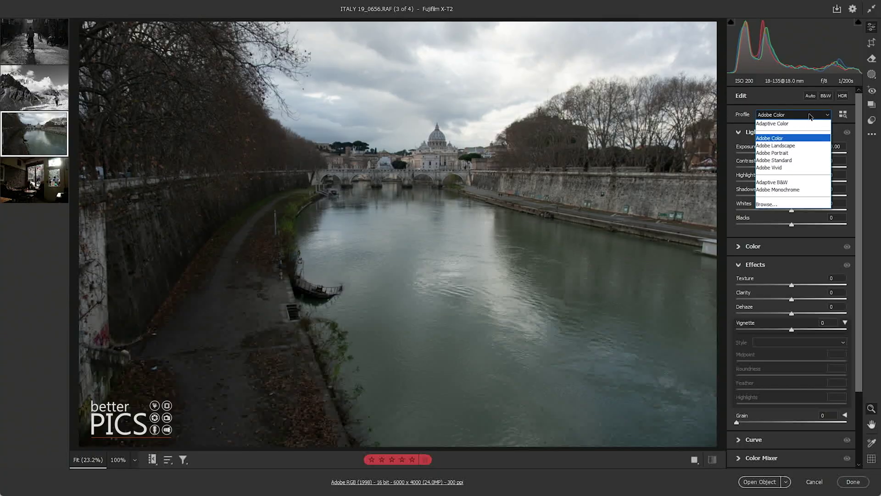
click(786, 183)
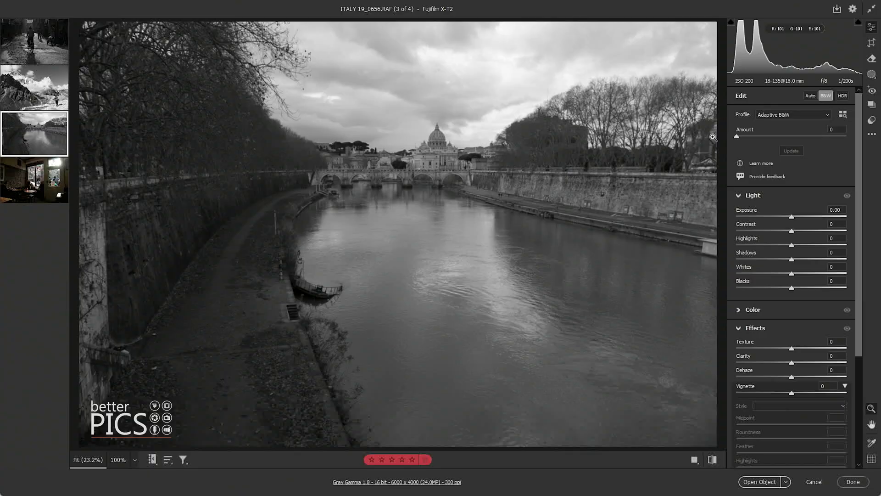
click(806, 115)
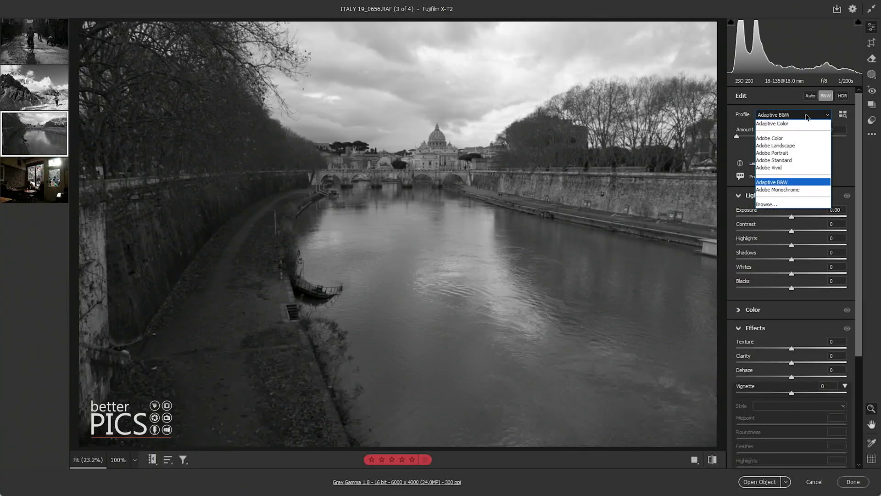
click(797, 191)
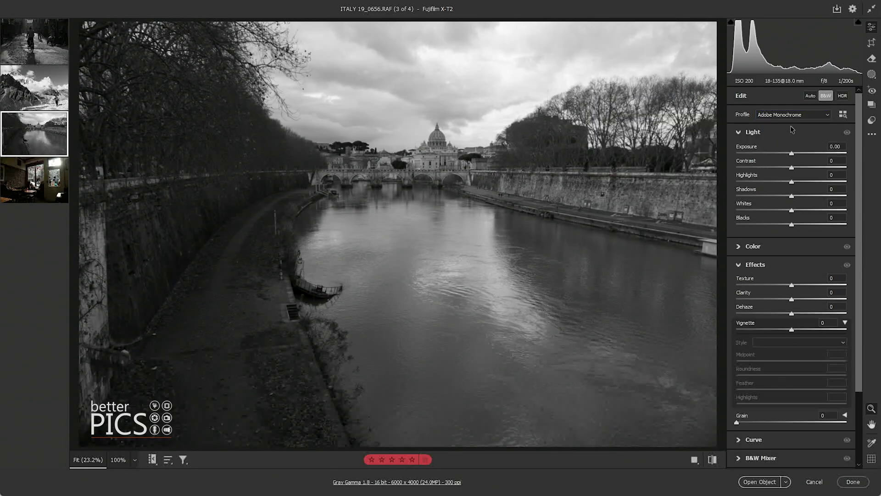
click(22, 182)
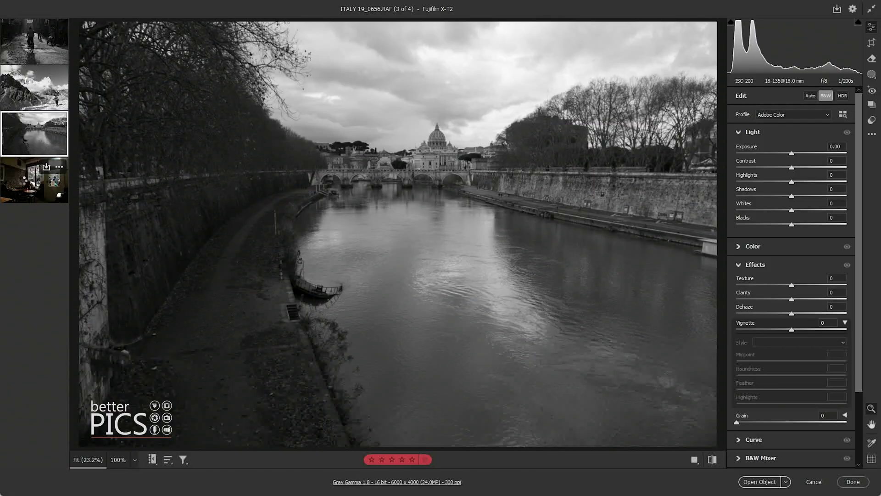
- Compare Adaptive B&W at Amount 0 with Adobe Monochrome on the café photo, ending on Adaptive B&W
click(793, 115)
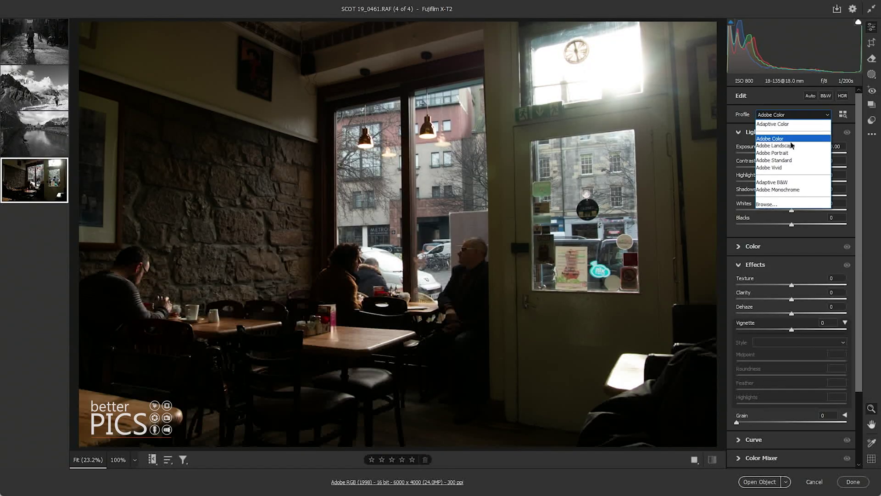
click(788, 179)
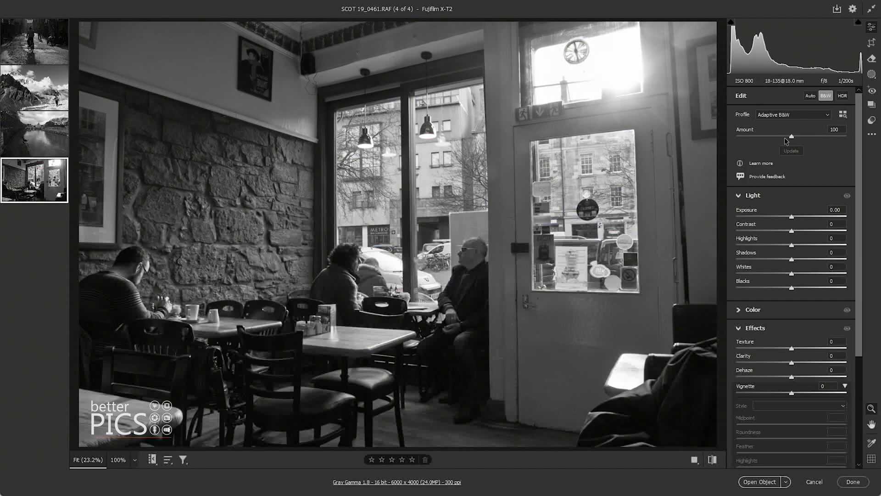
drag(791, 136, 717, 139)
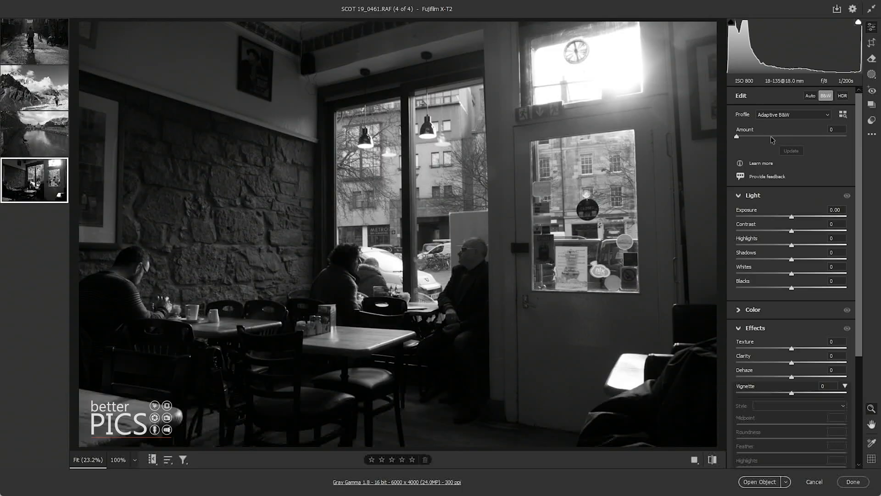
click(810, 116)
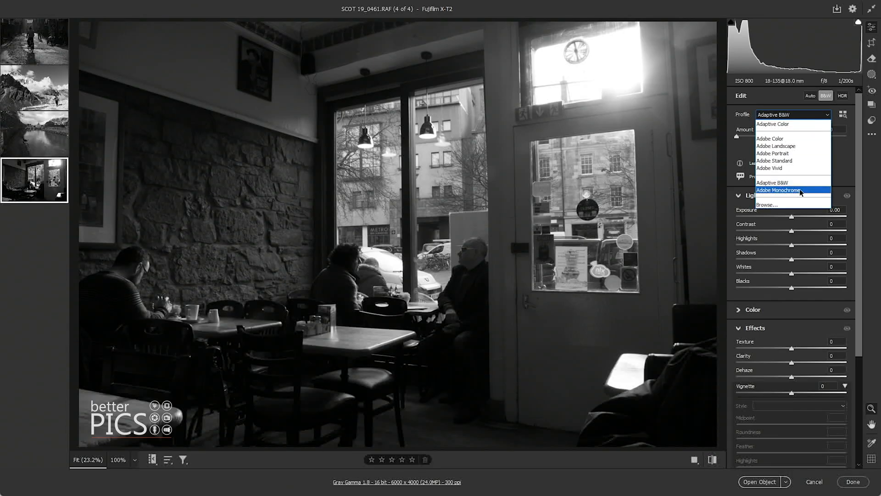
click(801, 189)
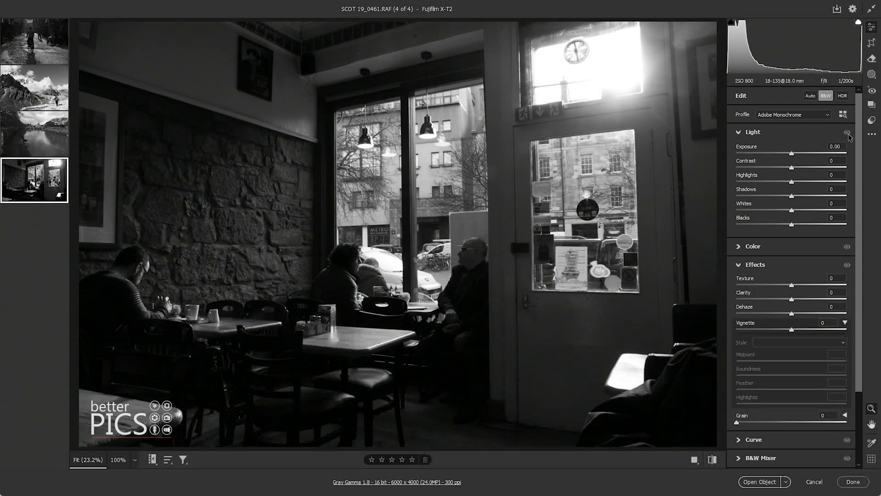
click(806, 114)
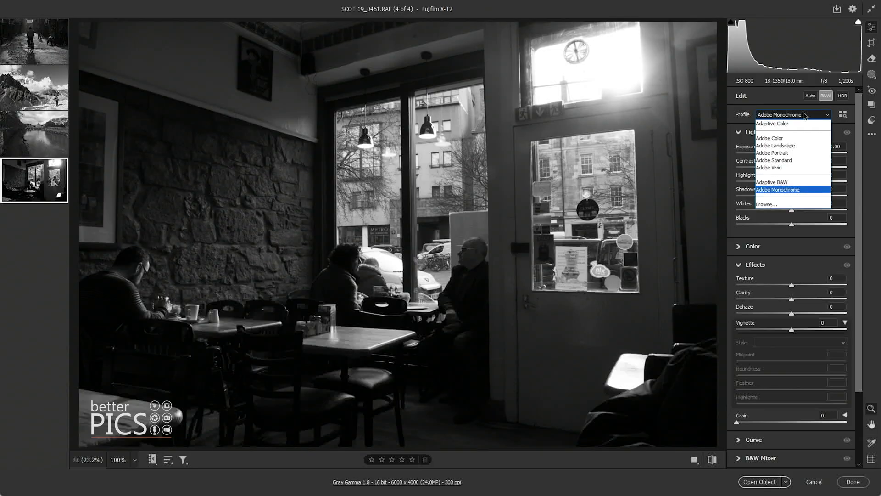
click(800, 184)
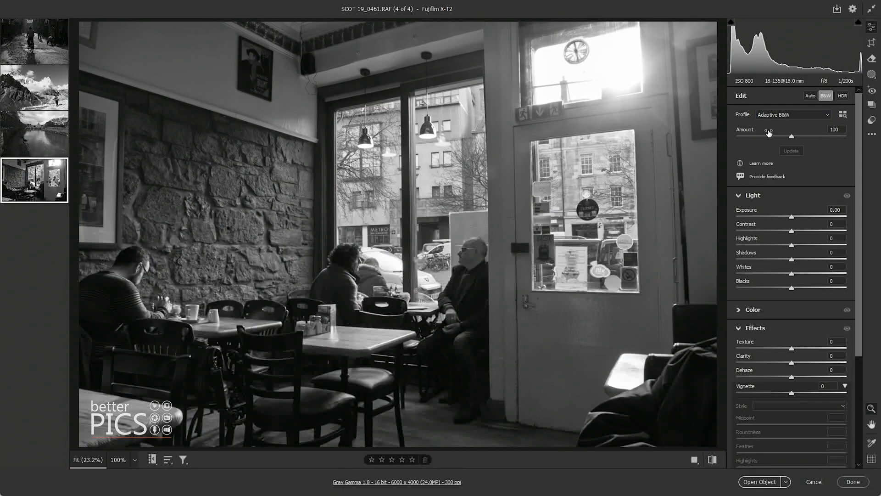
- Drag the café photo's Adaptive B&W Amount slider from 100 down to 64
drag(791, 136, 772, 137)
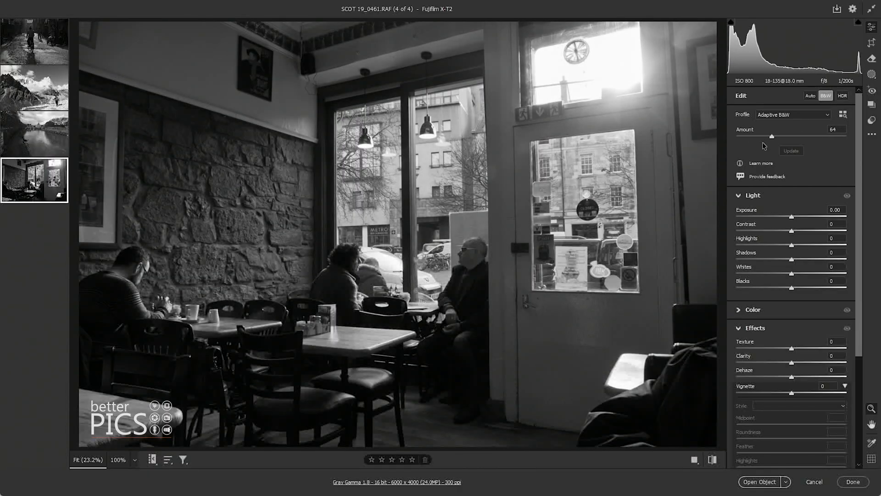